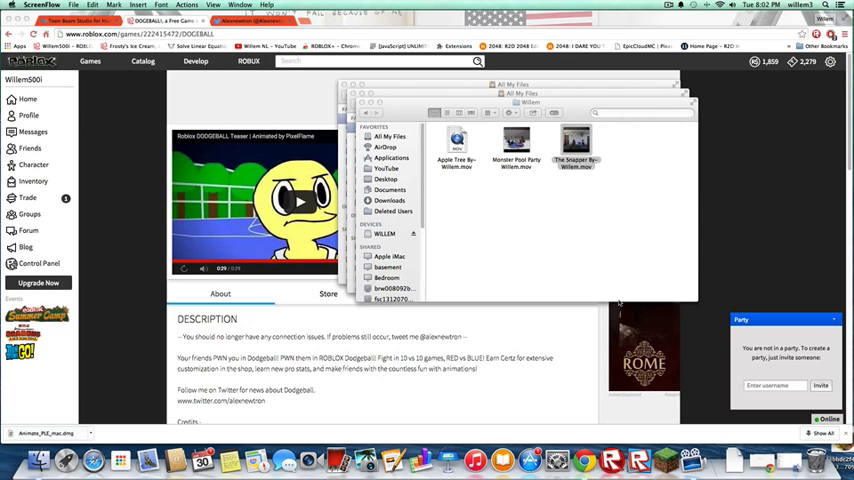
Bring the Willem Finder window with the three .mov clips to the front.
click(474, 189)
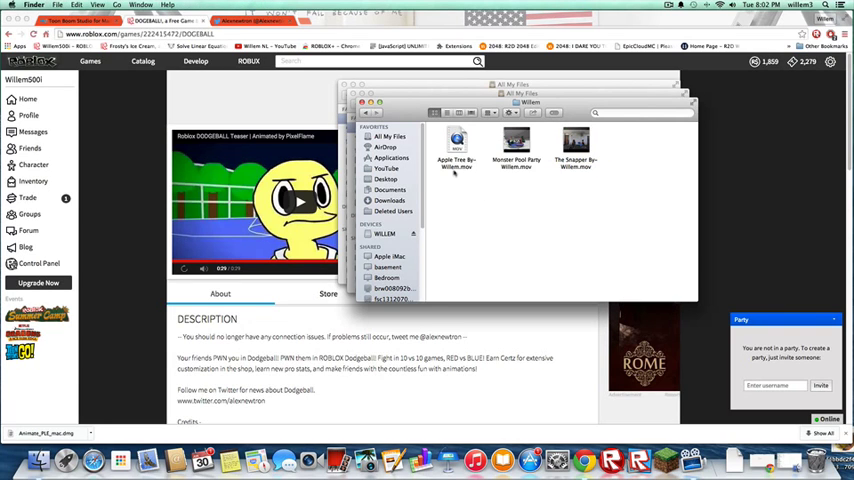
Play Apple Tree By-Willem.mov full screen, then close it with Don't Save.
double_click(456, 160)
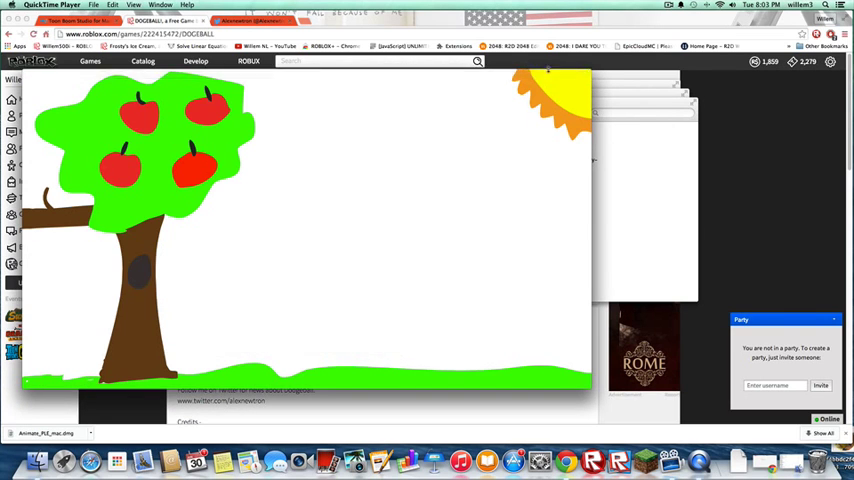
click(589, 74)
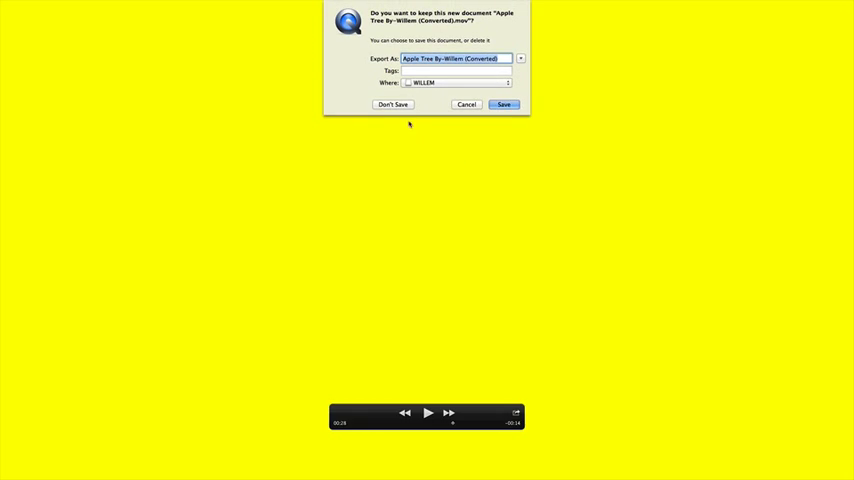
click(392, 104)
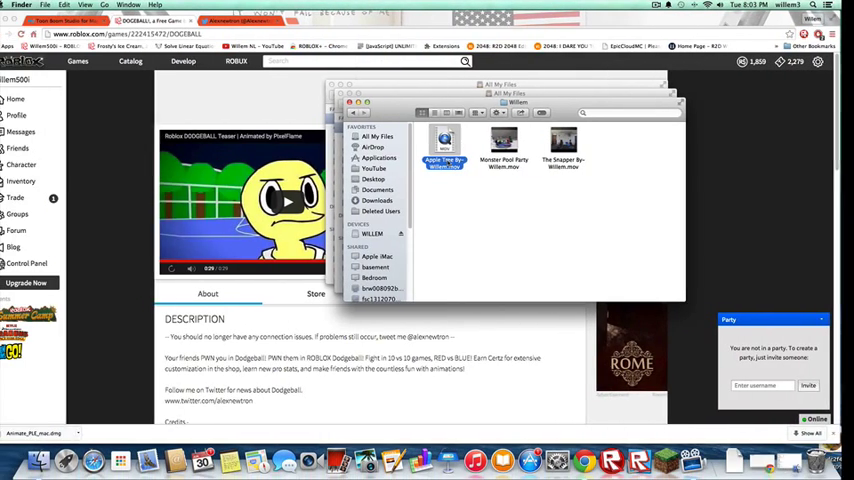
Open Monster Pool Party Willem.mov and play it full screen.
double_click(504, 142)
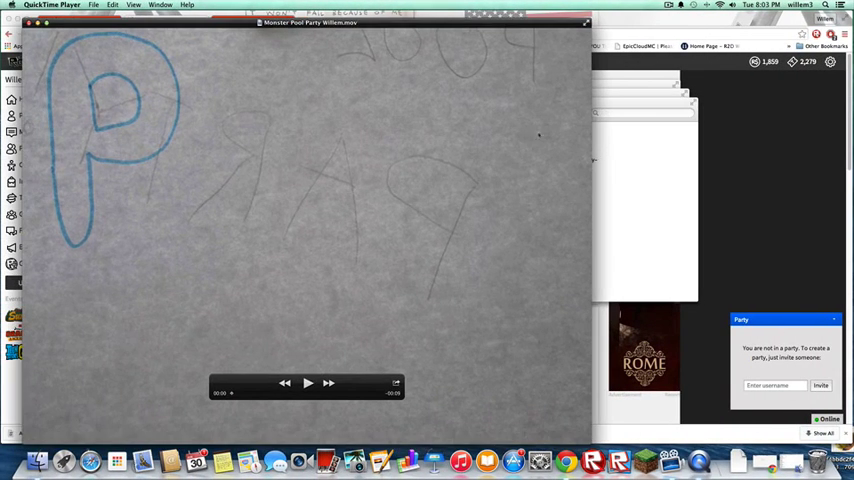
key(super+f)
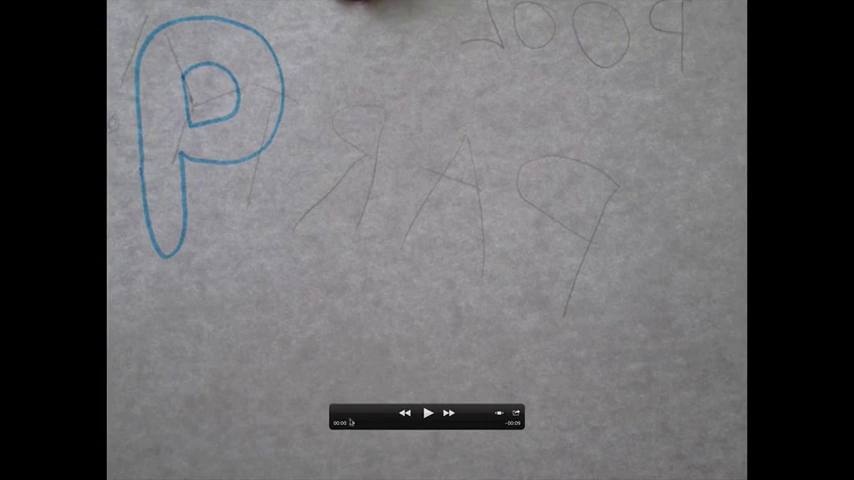
click(432, 414)
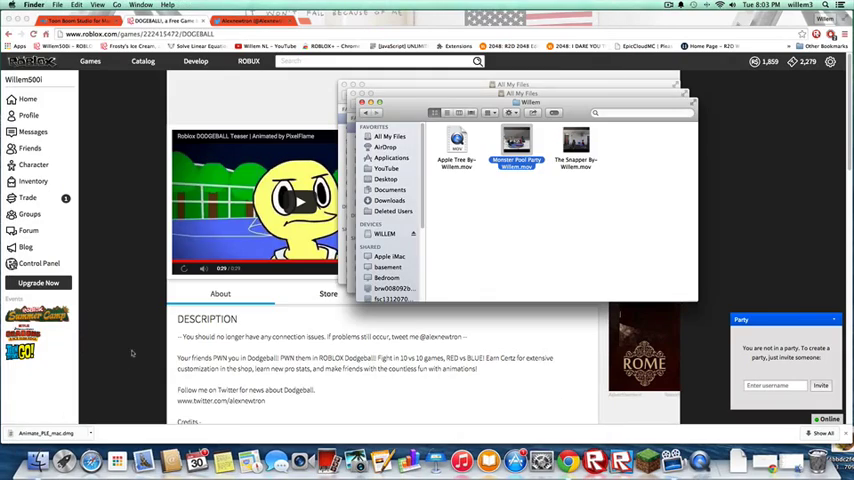
Open The Snapper By-Willem.mov in QuickTime Player with Cmd+O.
key(super+o)
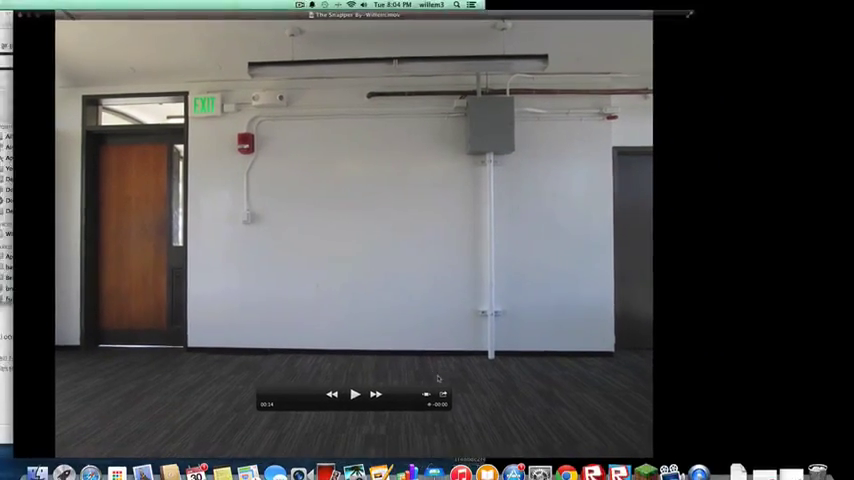
key(super+q)
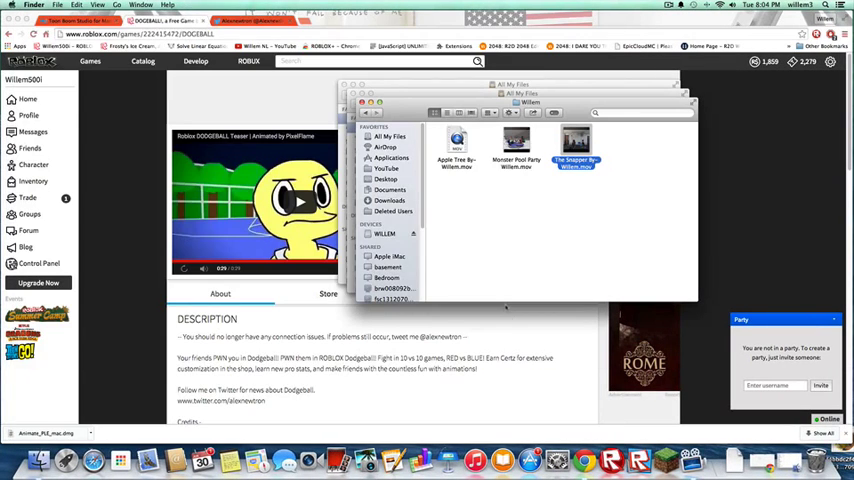
key(super+Tab)
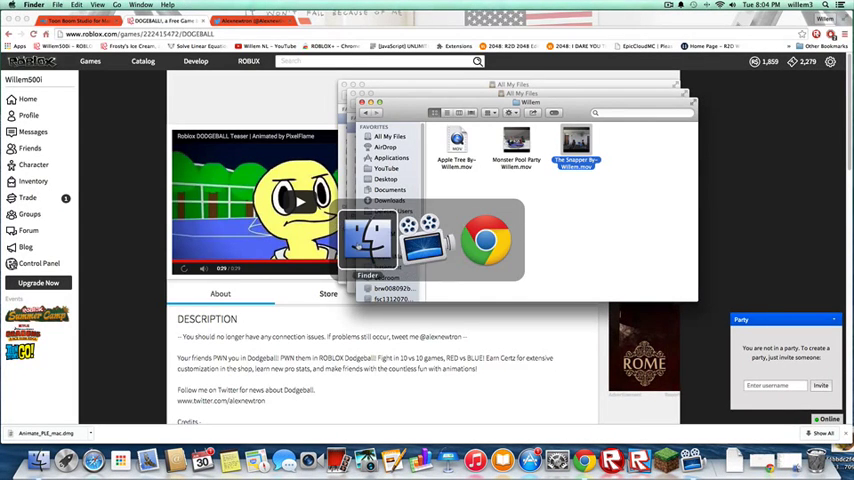
key(Escape)
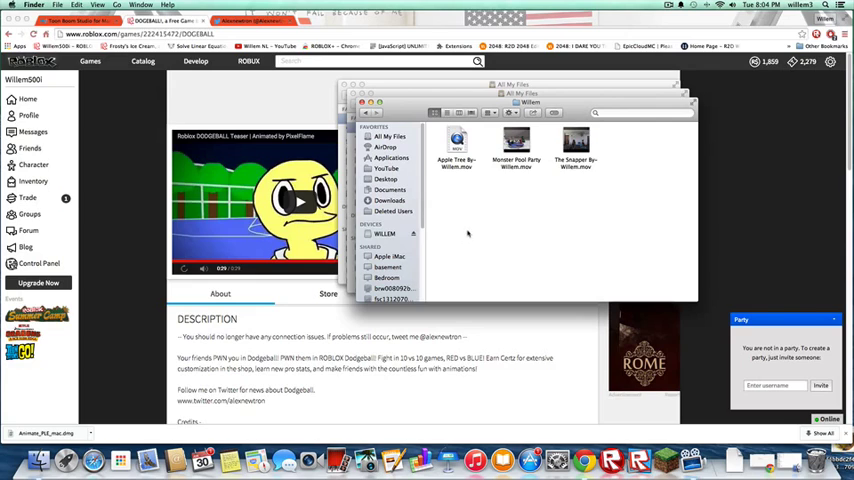
click(667, 5)
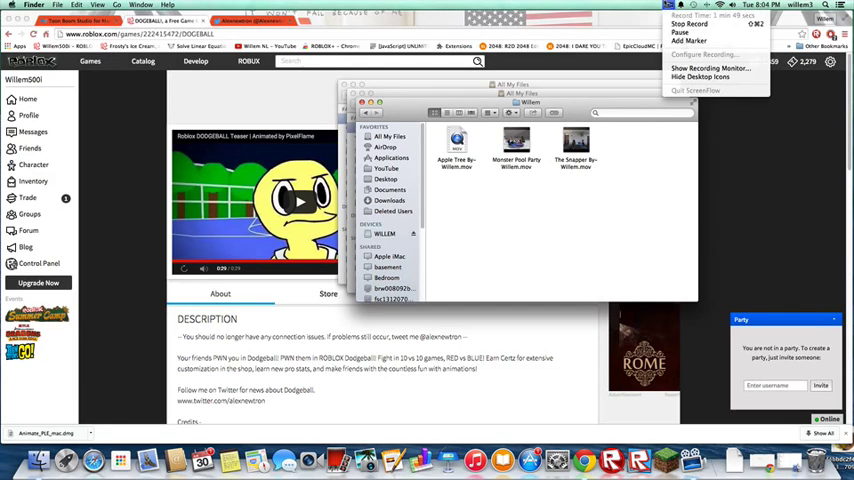